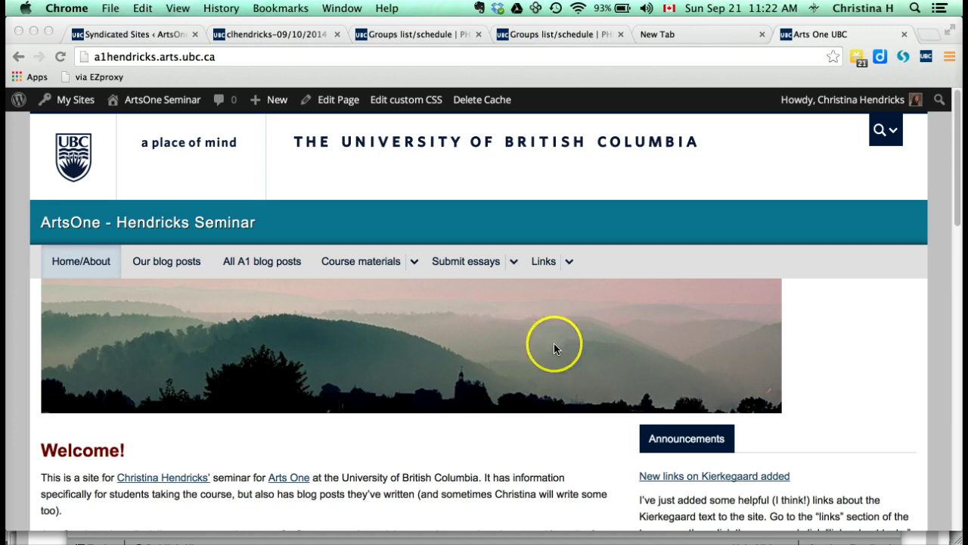
Go to the Homer assignment page from the Submit essays dropdown
{"action": "scroll", "coordinate": [554, 343], "scroll_direction": "down", "scroll_amount": 6}
{"action": "scroll", "coordinate": [547, 344], "scroll_direction": "down", "scroll_amount": 4}
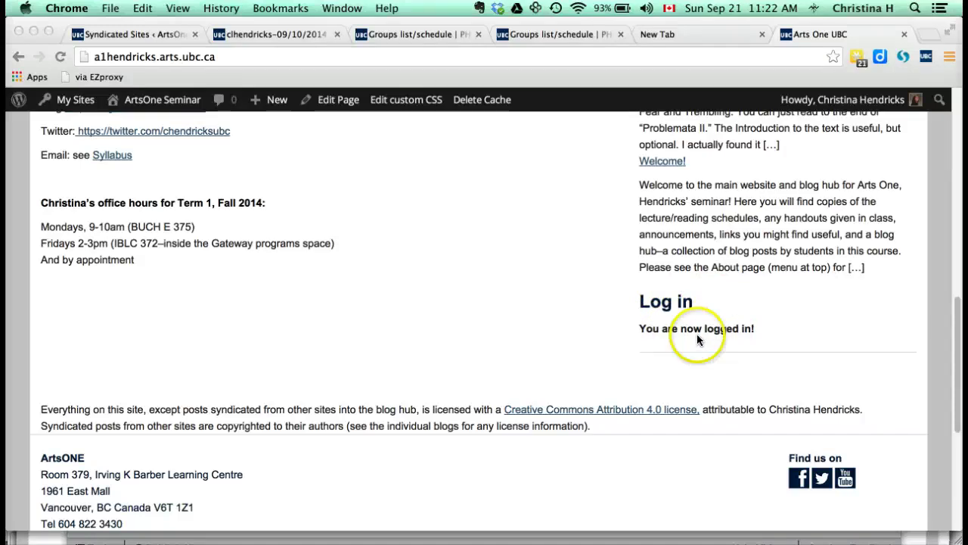
{"action": "scroll", "coordinate": [746, 334], "scroll_direction": "up", "scroll_amount": 2}
{"action": "scroll", "coordinate": [749, 333], "scroll_direction": "up", "scroll_amount": 8}
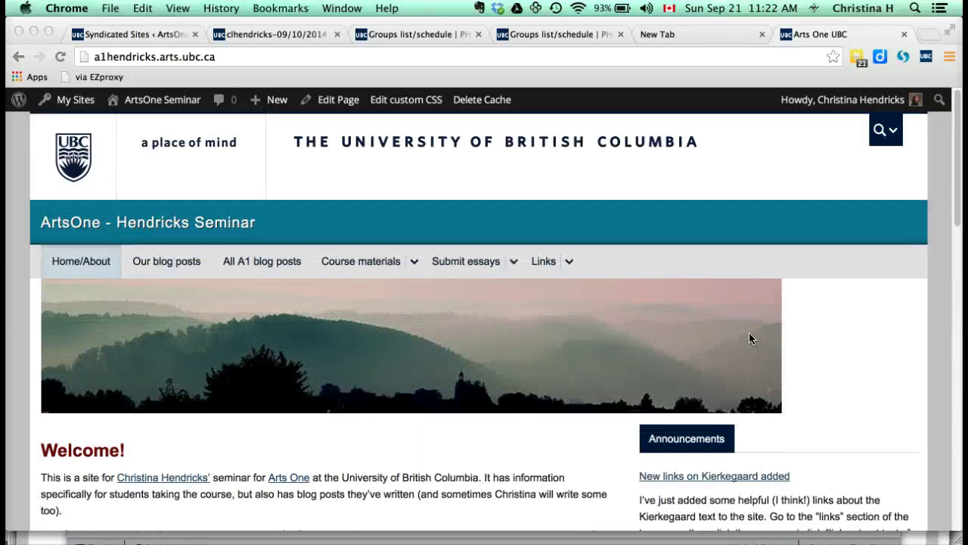
{"action": "left_click", "coordinate": [512, 262]}
{"action": "left_click", "coordinate": [513, 262]}
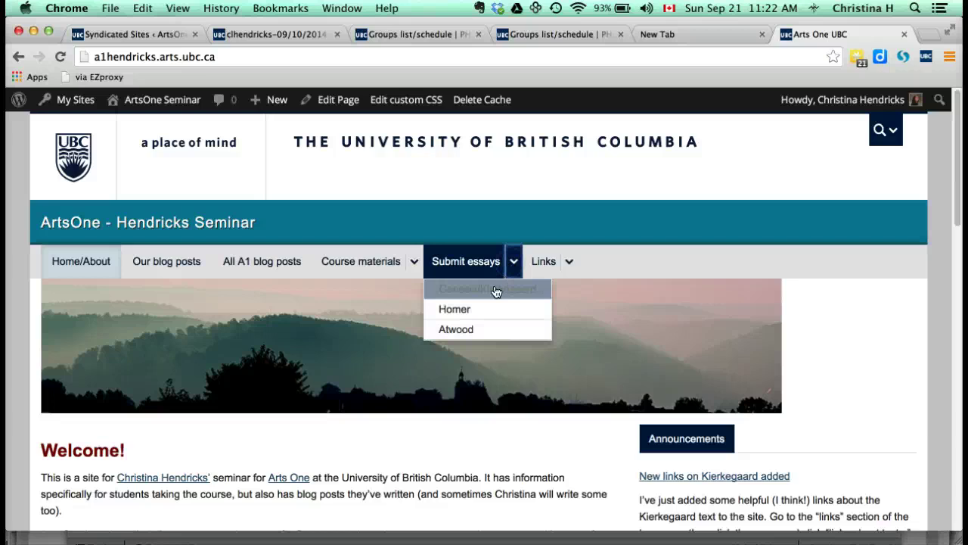
{"action": "left_click", "coordinate": [480, 315]}
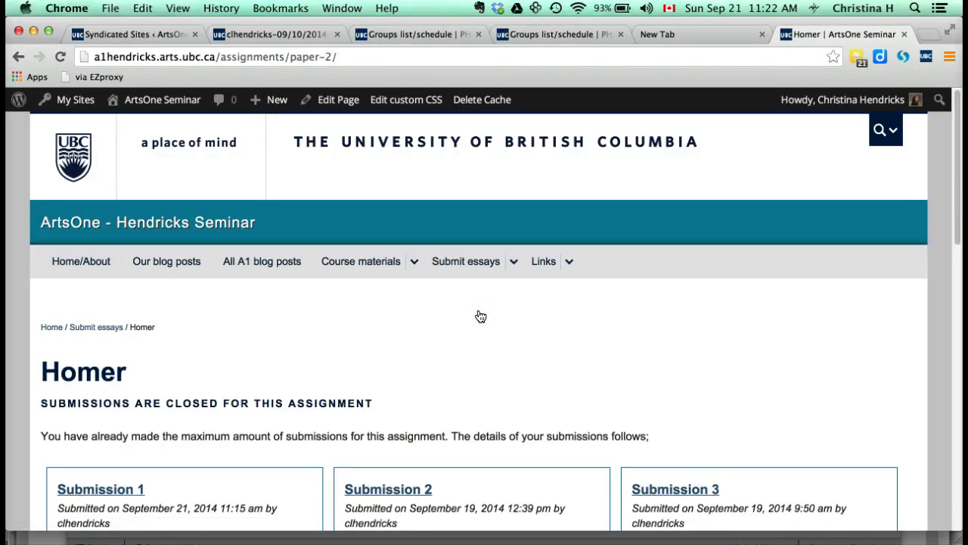
Review Homer's three earlier submissions, then go to the Atwood assignment page
{"action": "scroll", "coordinate": [479, 315], "scroll_direction": "down", "scroll_amount": 3}
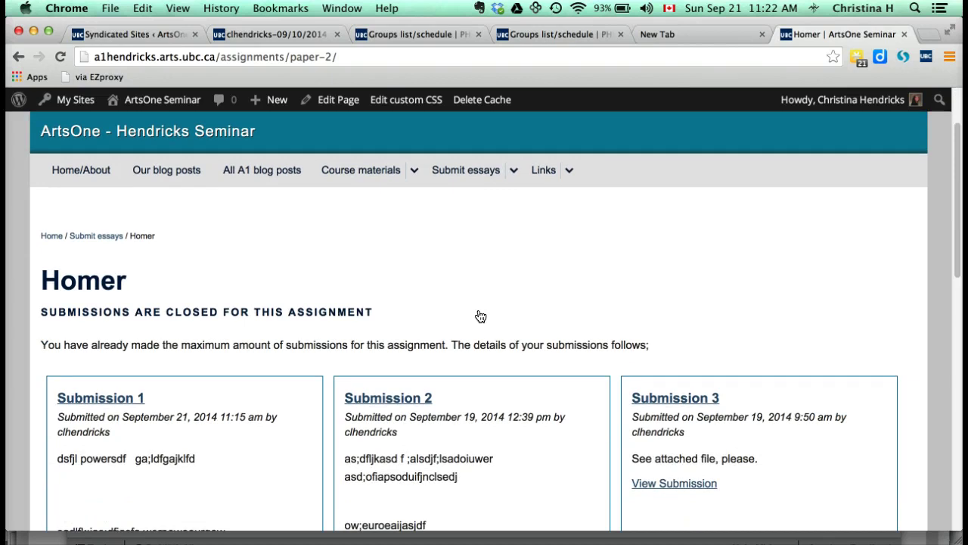
{"action": "scroll", "coordinate": [480, 316], "scroll_direction": "down", "scroll_amount": 1}
{"action": "scroll", "coordinate": [479, 316], "scroll_direction": "up", "scroll_amount": 2}
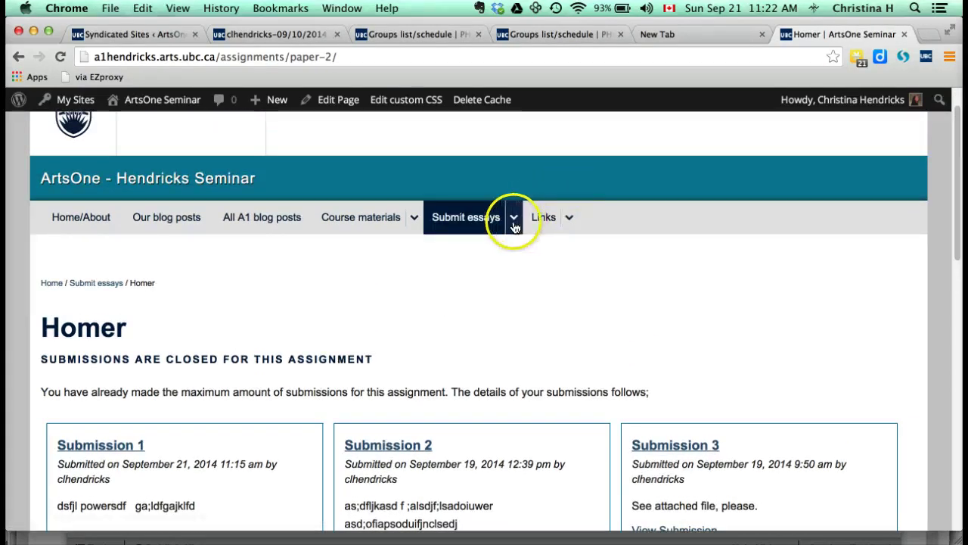
{"action": "scroll", "coordinate": [556, 371], "scroll_direction": "down", "scroll_amount": 4}
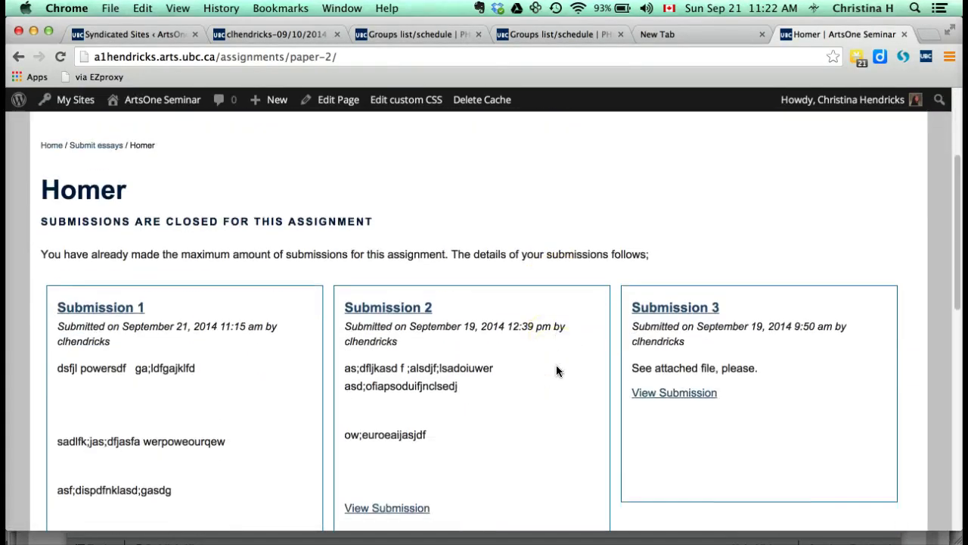
{"action": "scroll", "coordinate": [557, 371], "scroll_direction": "up", "scroll_amount": 5}
{"action": "left_click", "coordinate": [513, 262]}
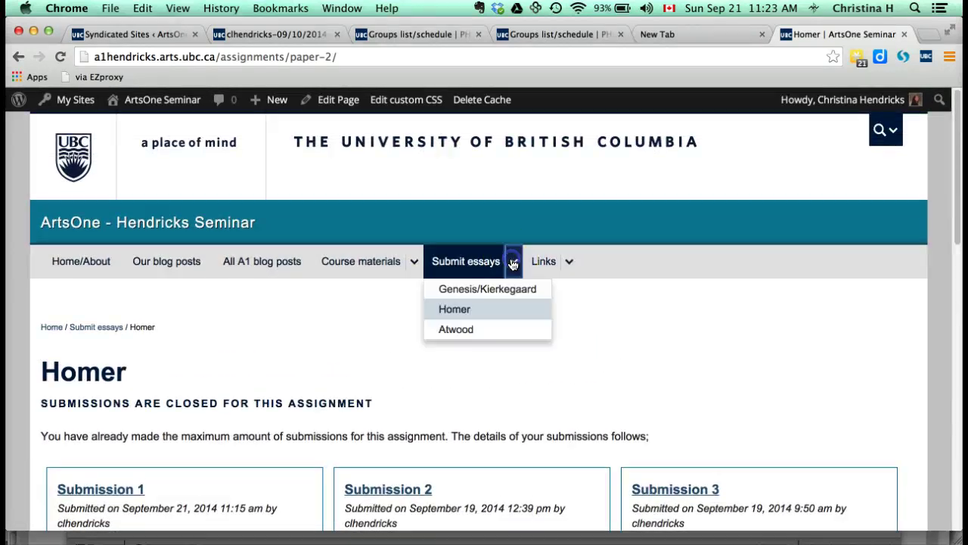
{"action": "left_click", "coordinate": [491, 331]}
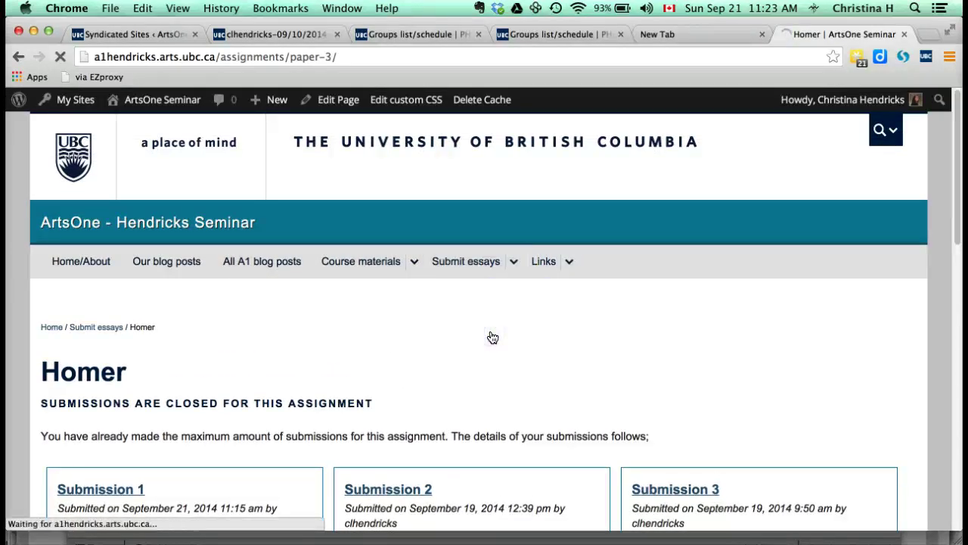
{"action": "scroll", "coordinate": [590, 406], "scroll_direction": "down", "scroll_amount": 2}
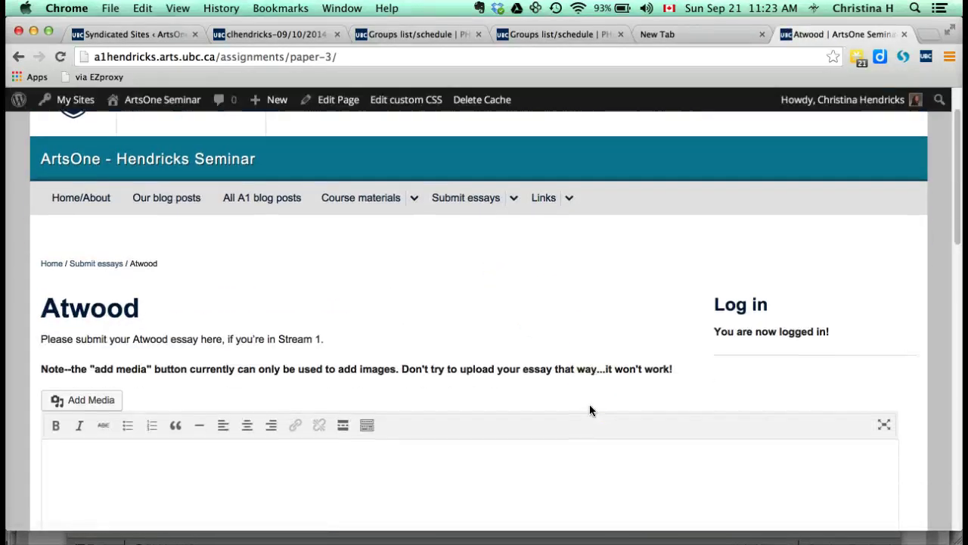
{"action": "scroll", "coordinate": [590, 410], "scroll_direction": "down", "scroll_amount": 2}
{"action": "scroll", "coordinate": [590, 410], "scroll_direction": "down", "scroll_amount": 3}
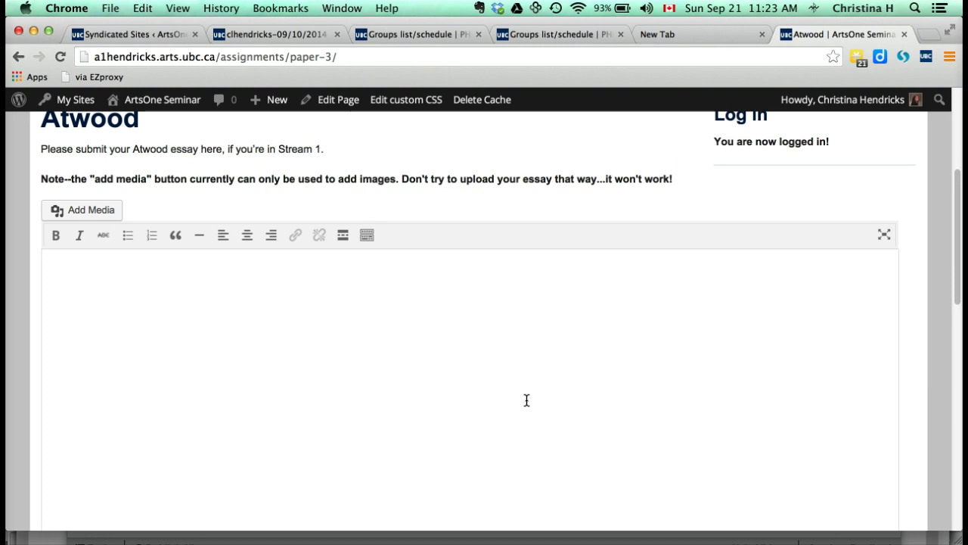
{"action": "scroll", "coordinate": [526, 400], "scroll_direction": "down", "scroll_amount": 4}
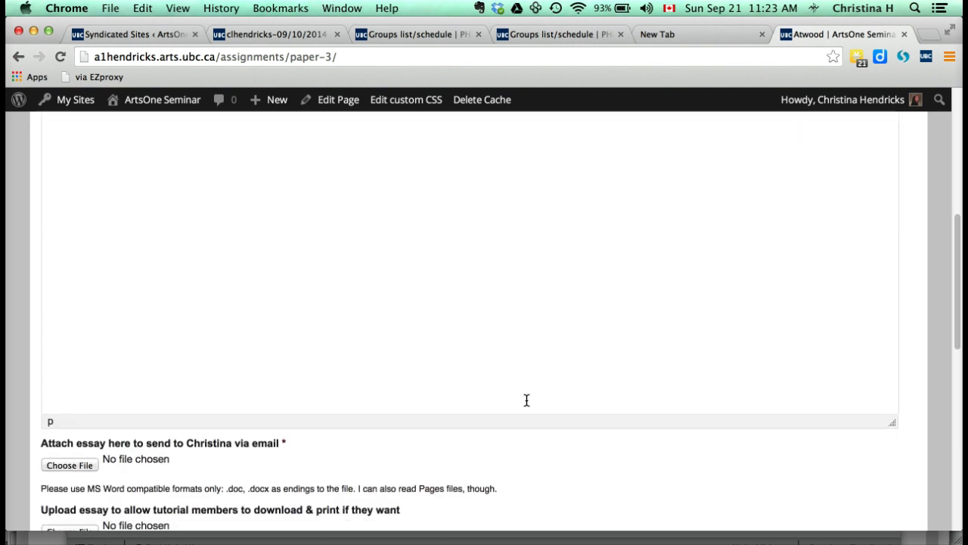
{"action": "scroll", "coordinate": [527, 401], "scroll_direction": "up", "scroll_amount": 2}
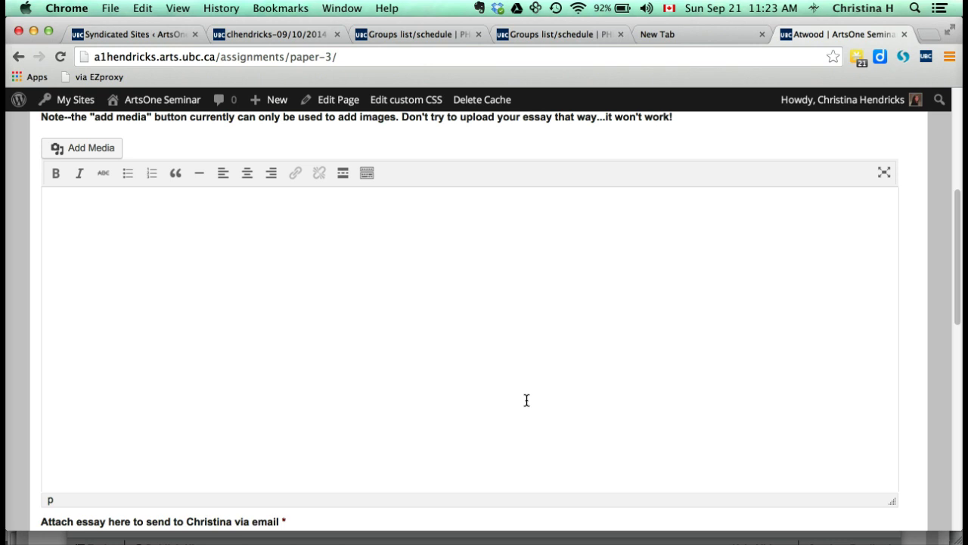
{"action": "scroll", "coordinate": [526, 400], "scroll_direction": "down", "scroll_amount": 1}
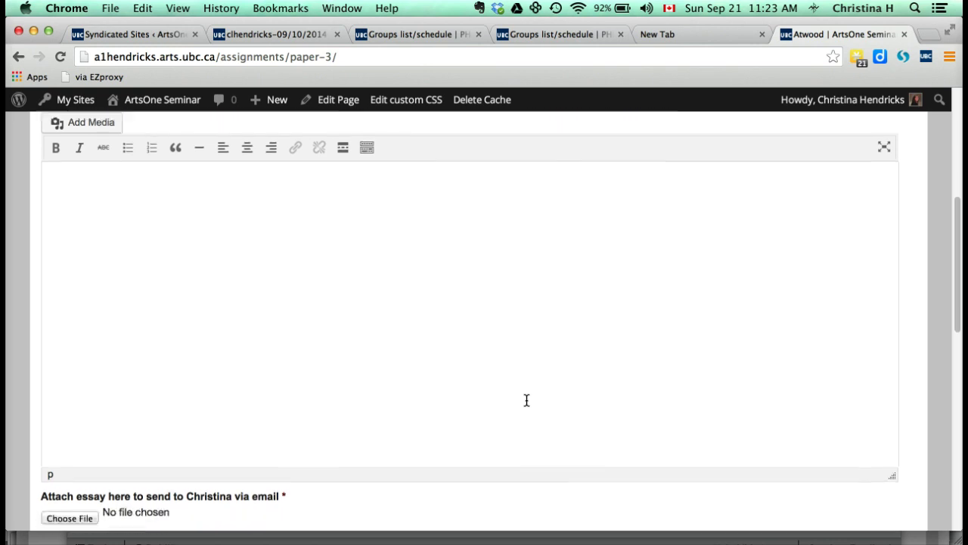
{"action": "scroll", "coordinate": [526, 400], "scroll_direction": "down", "scroll_amount": 2}
{"action": "scroll", "coordinate": [526, 400], "scroll_direction": "down", "scroll_amount": 3}
{"action": "scroll", "coordinate": [526, 400], "scroll_direction": "down", "scroll_amount": 1}
{"action": "scroll", "coordinate": [526, 400], "scroll_direction": "down", "scroll_amount": 1}
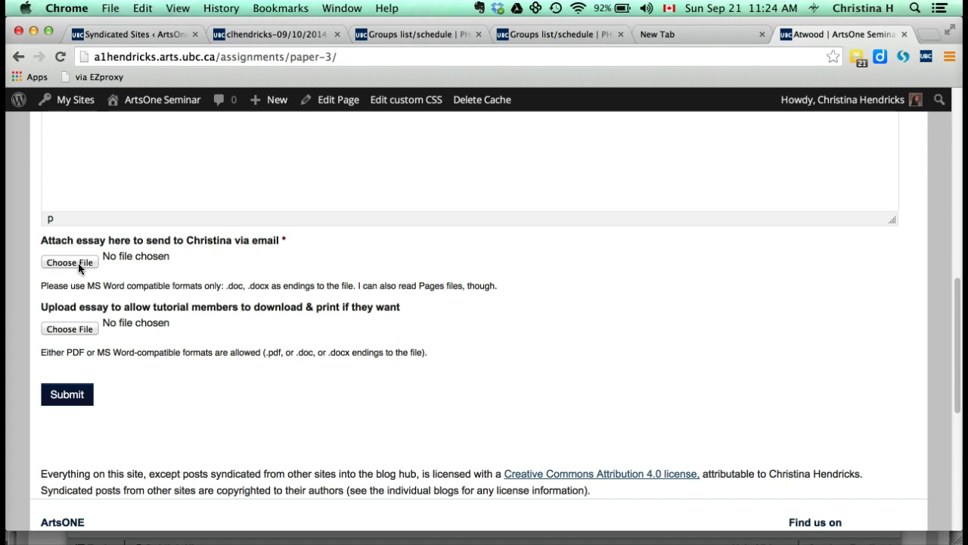
Attach GenesisKierkegaardTopics-A1-F14.docx from Arts One > essay topics > Repetition compulsion to both attachment fields
{"action": "left_click", "coordinate": [65, 331]}
{"action": "left_click", "coordinate": [70, 263]}
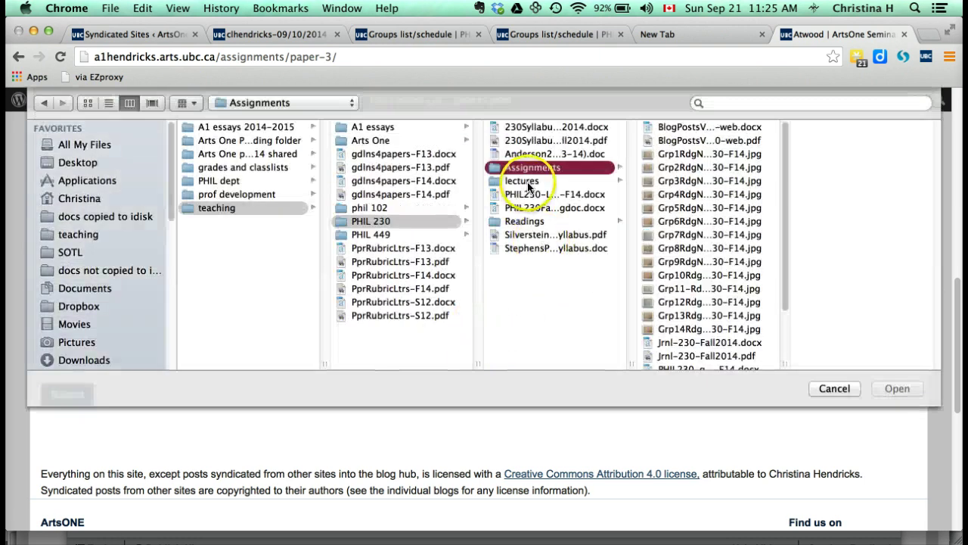
{"action": "left_click", "coordinate": [370, 141]}
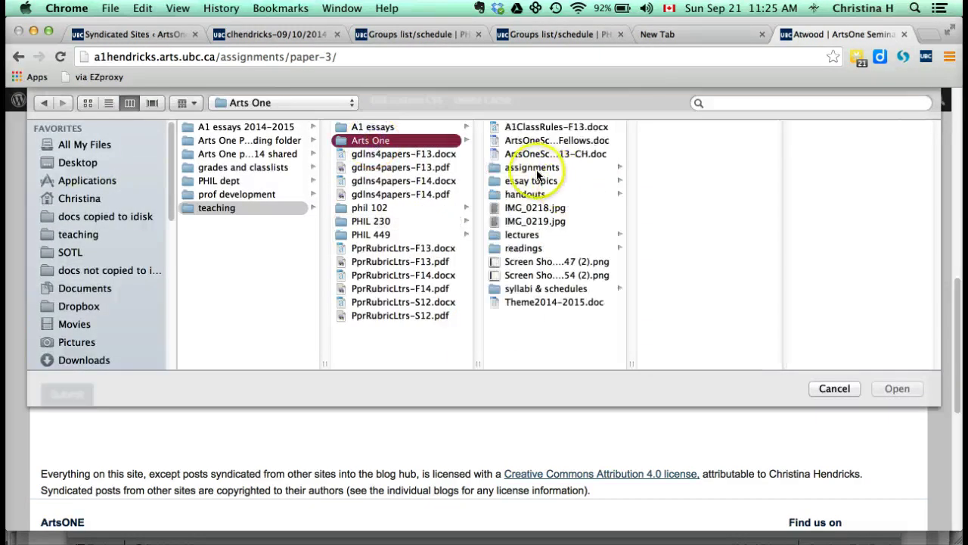
{"action": "left_click", "coordinate": [535, 168]}
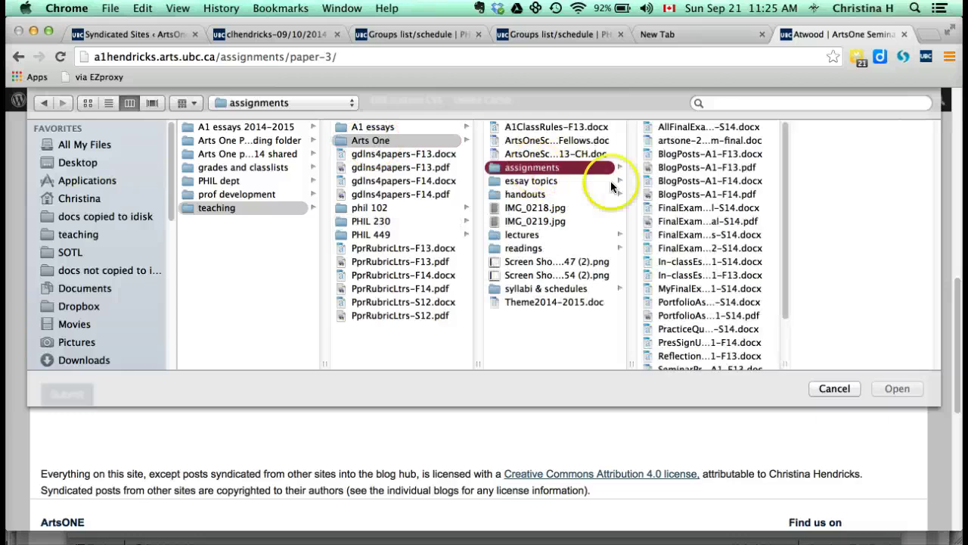
{"action": "left_click", "coordinate": [554, 181]}
{"action": "left_click", "coordinate": [704, 141]}
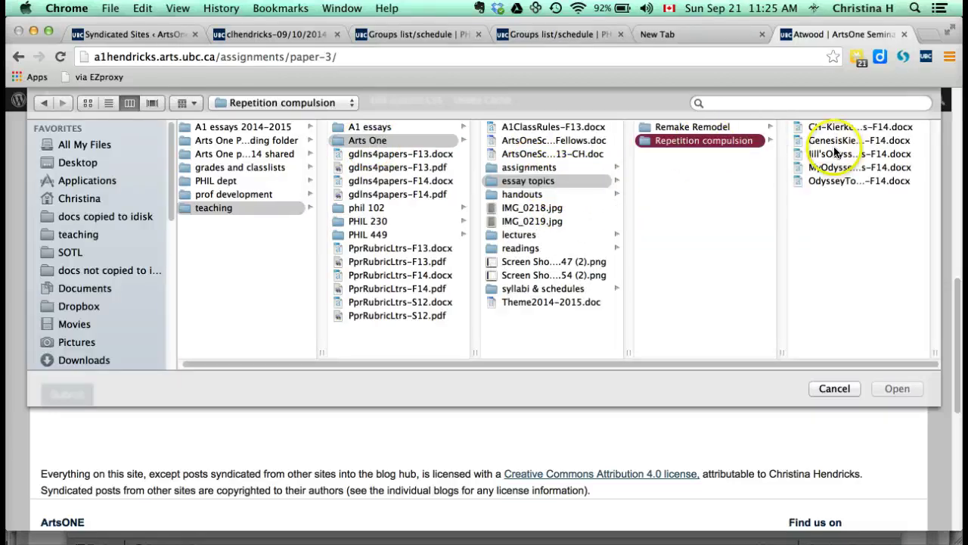
{"action": "double_click", "coordinate": [830, 141]}
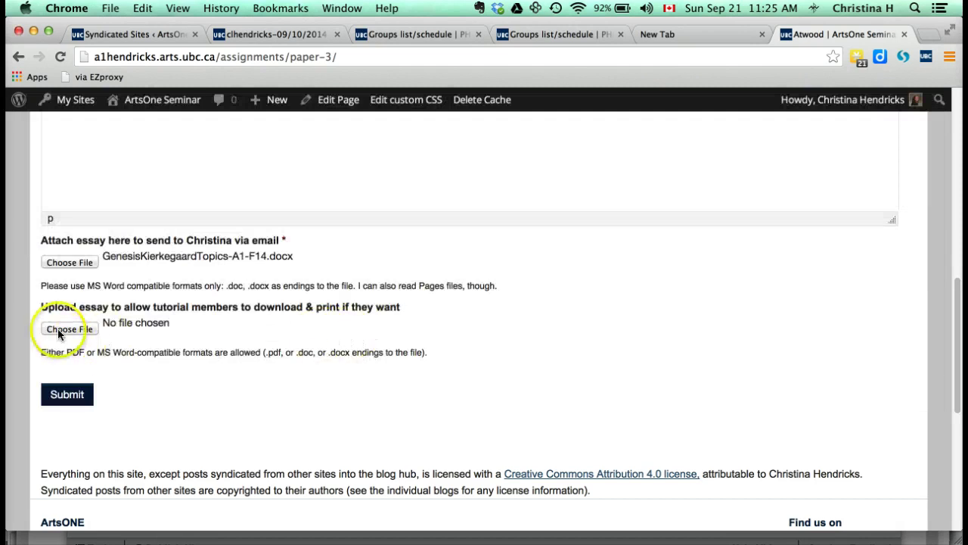
{"action": "left_click", "coordinate": [57, 328]}
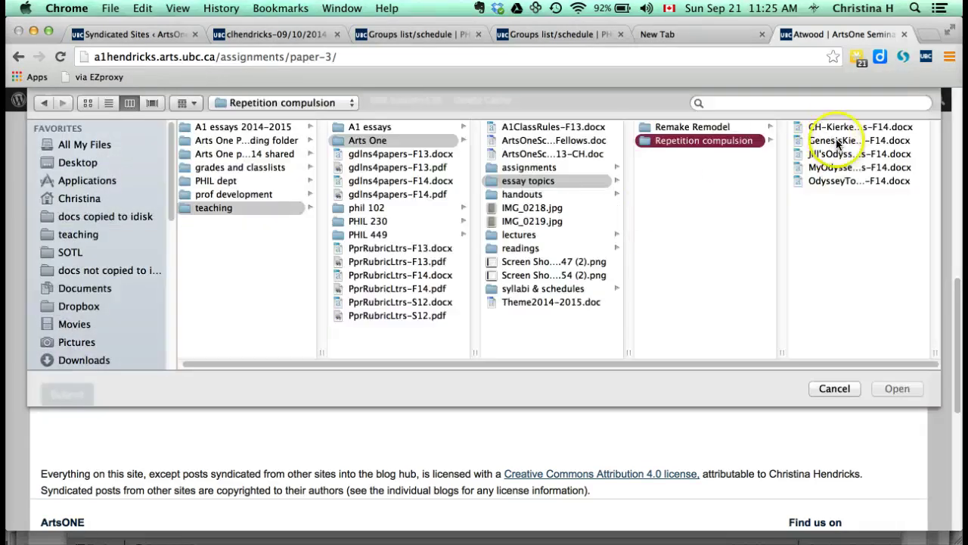
{"action": "double_click", "coordinate": [826, 140]}
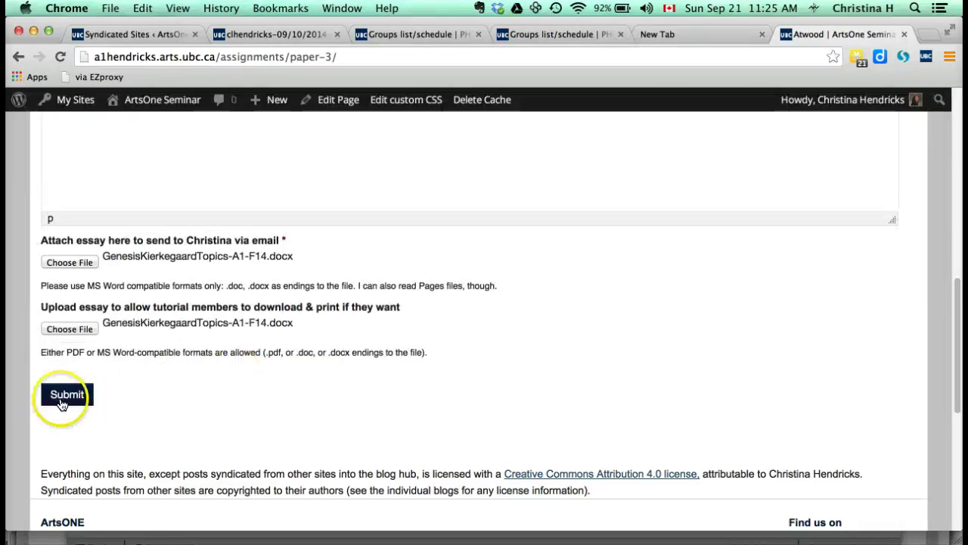
Submit the Atwood essay and check the new post's docx link and reply form
{"action": "left_click", "coordinate": [62, 400]}
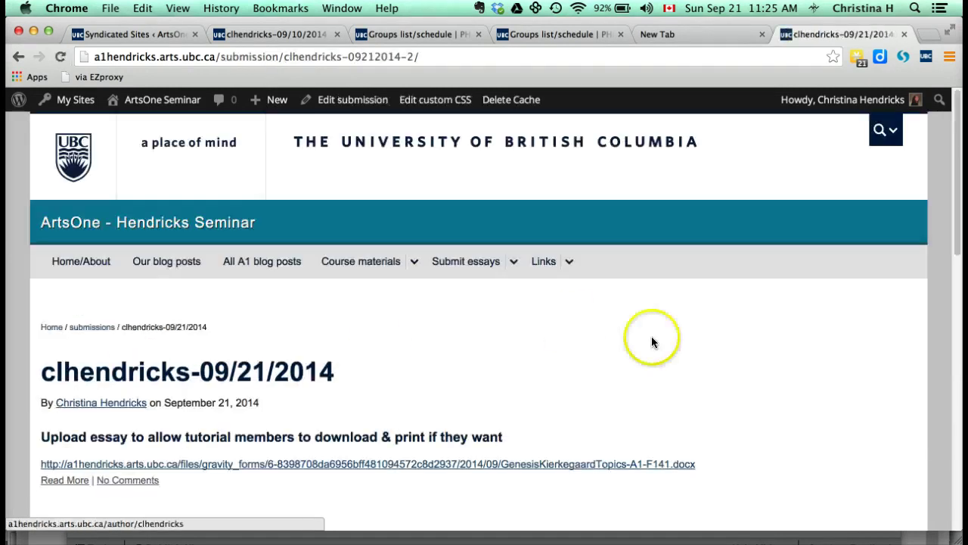
{"action": "scroll", "coordinate": [672, 365], "scroll_direction": "down", "scroll_amount": 1}
{"action": "scroll", "coordinate": [670, 334], "scroll_direction": "down", "scroll_amount": 4}
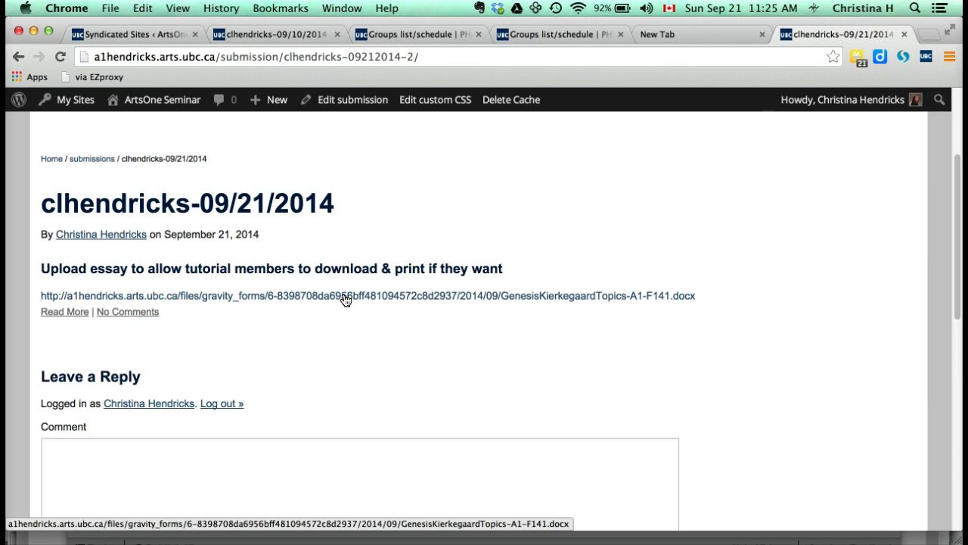
{"action": "scroll", "coordinate": [346, 300], "scroll_direction": "up", "scroll_amount": 3}
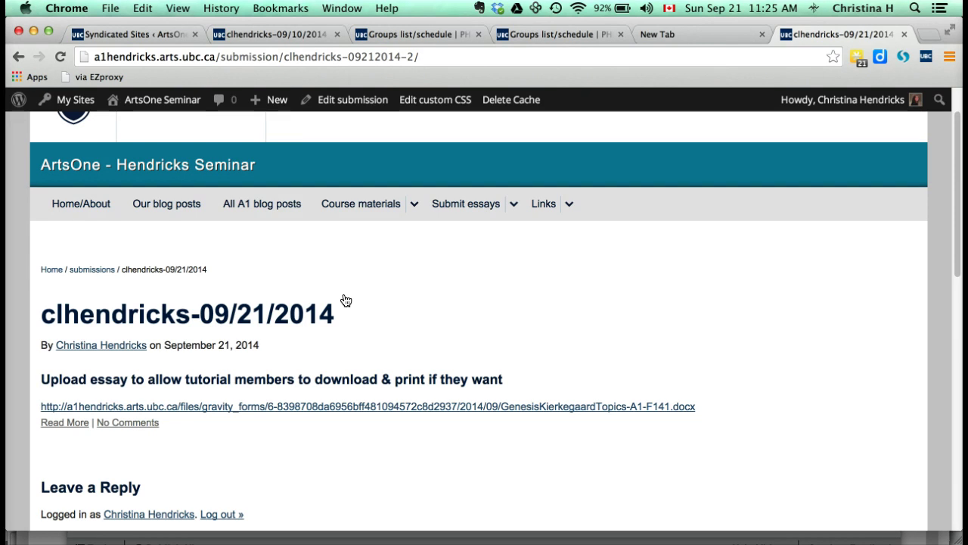
{"action": "mouse_move", "coordinate": [156, 99]}
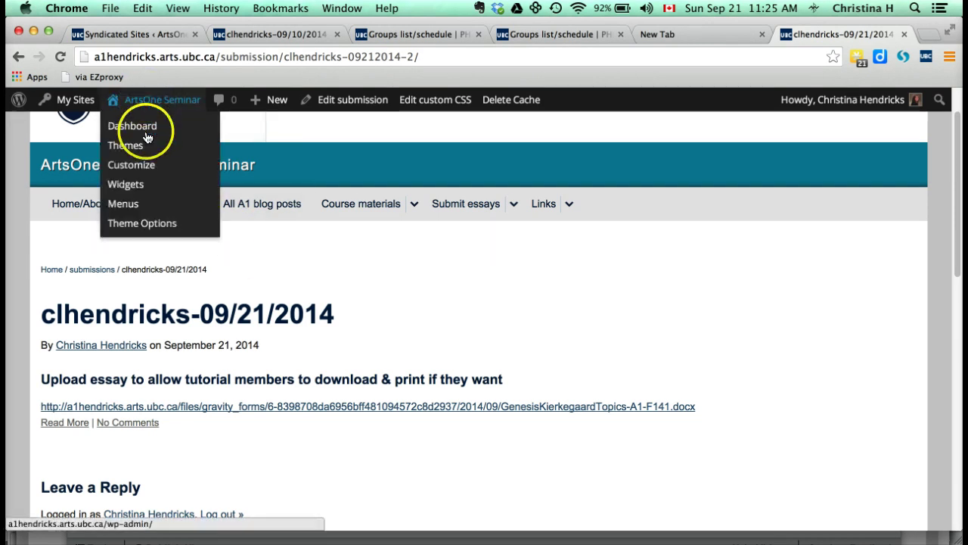
Go to the ArtsOne Seminar Dashboard from the admin bar and scroll through it
{"action": "left_click", "coordinate": [148, 137]}
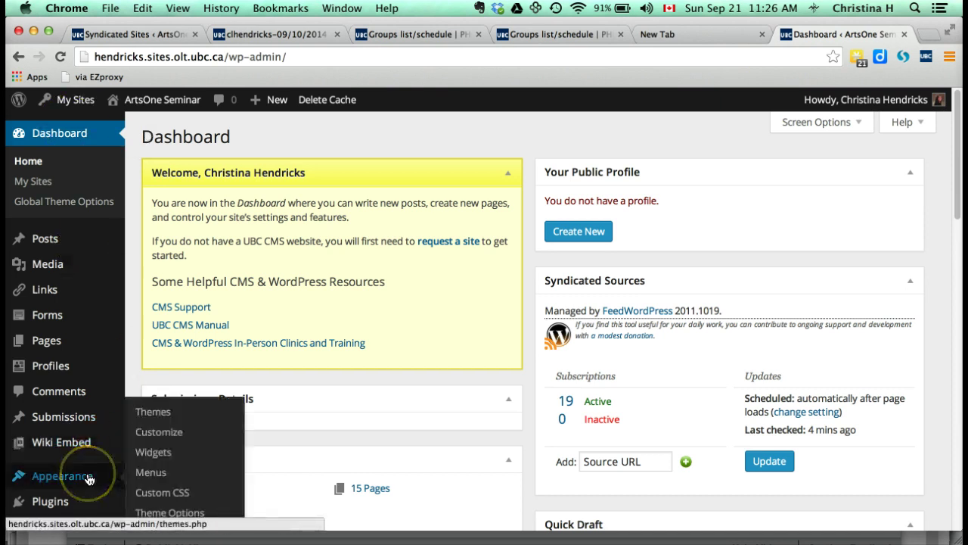
{"action": "scroll", "coordinate": [88, 479], "scroll_direction": "down", "scroll_amount": 1}
{"action": "scroll", "coordinate": [89, 478], "scroll_direction": "down", "scroll_amount": 3}
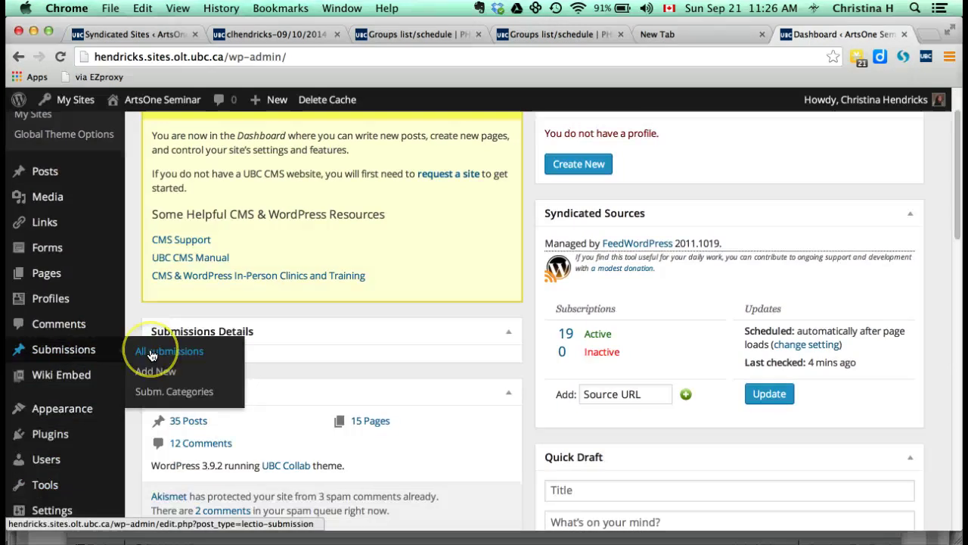
{"action": "left_click", "coordinate": [151, 354]}
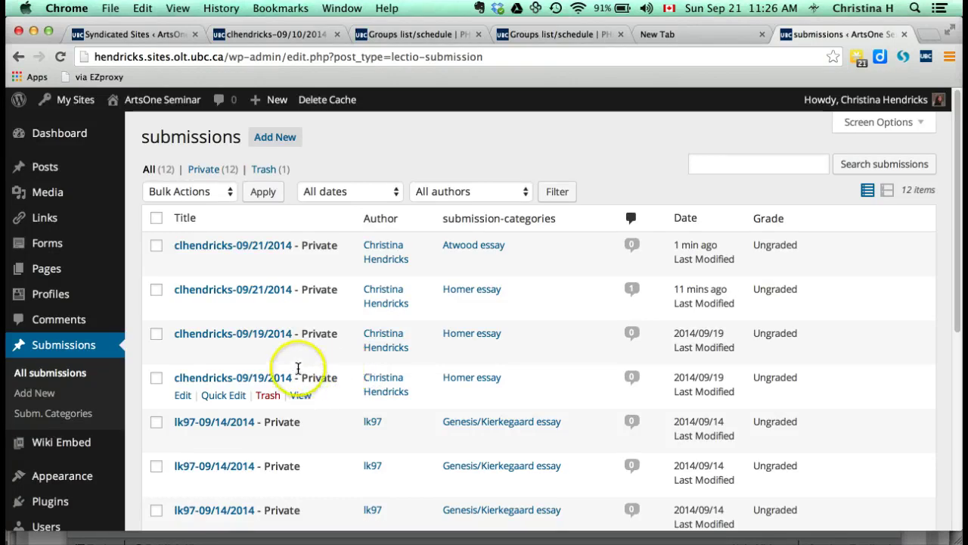
{"action": "scroll", "coordinate": [318, 418], "scroll_direction": "down", "scroll_amount": 1}
{"action": "scroll", "coordinate": [318, 418], "scroll_direction": "down", "scroll_amount": 1}
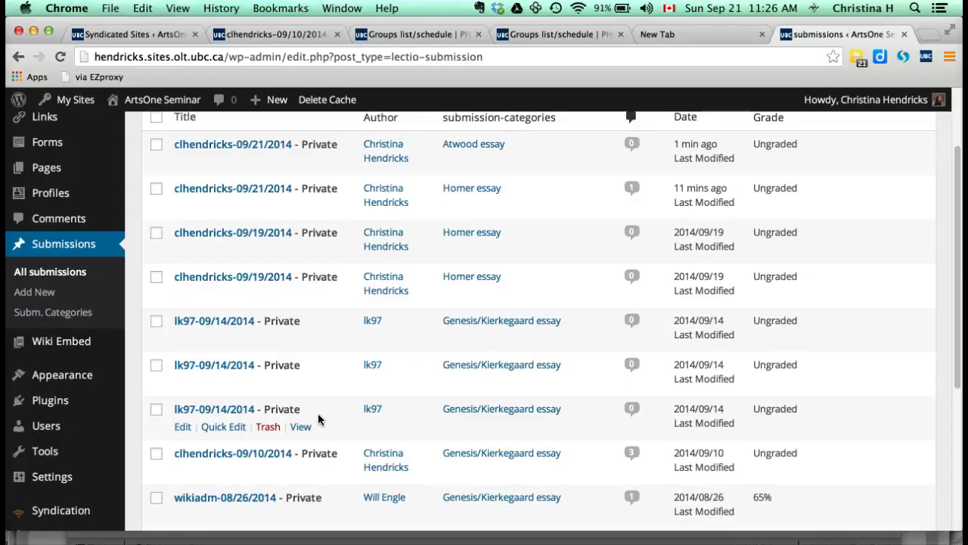
{"action": "scroll", "coordinate": [318, 418], "scroll_direction": "down", "scroll_amount": 2}
{"action": "scroll", "coordinate": [318, 418], "scroll_direction": "down", "scroll_amount": 1}
{"action": "left_click", "coordinate": [257, 367]}
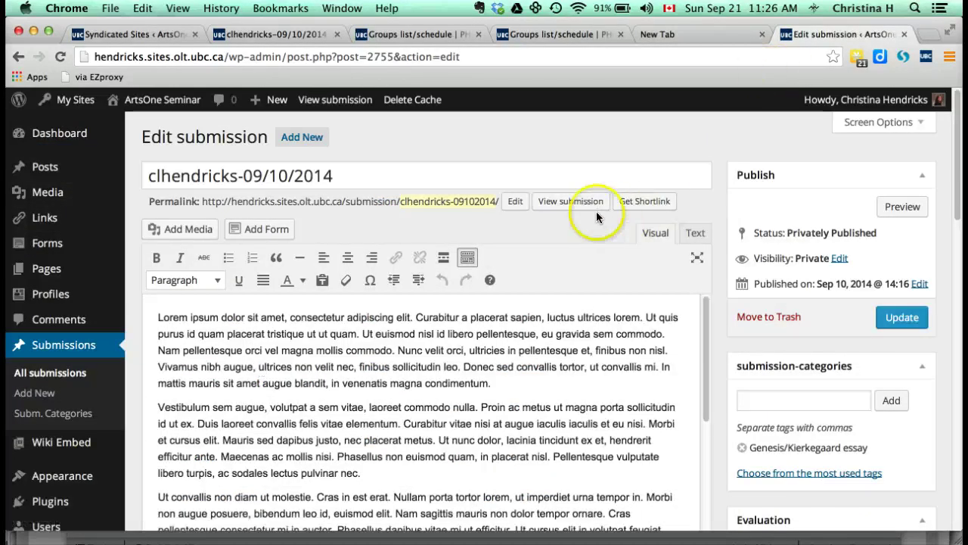
{"action": "left_click", "coordinate": [584, 206]}
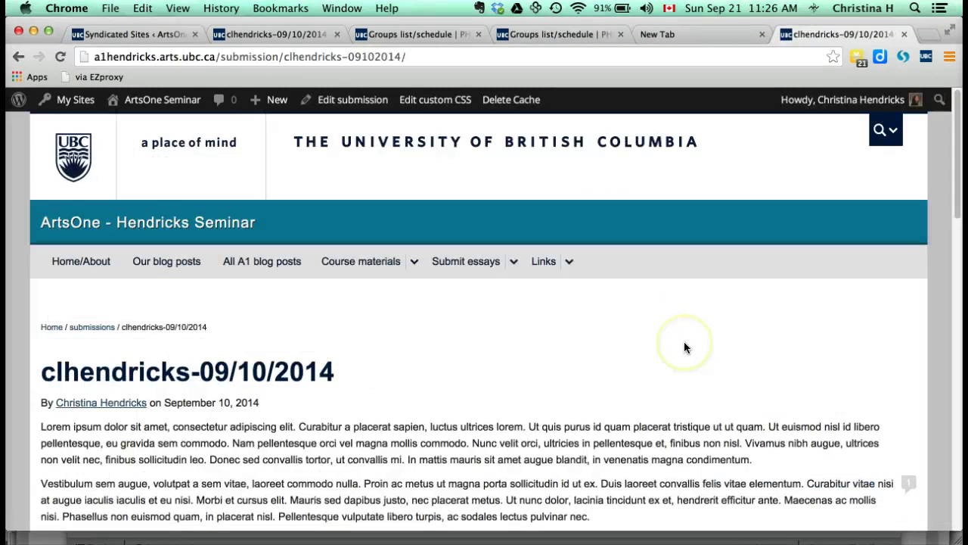
{"action": "scroll", "coordinate": [684, 341], "scroll_direction": "down", "scroll_amount": 3}
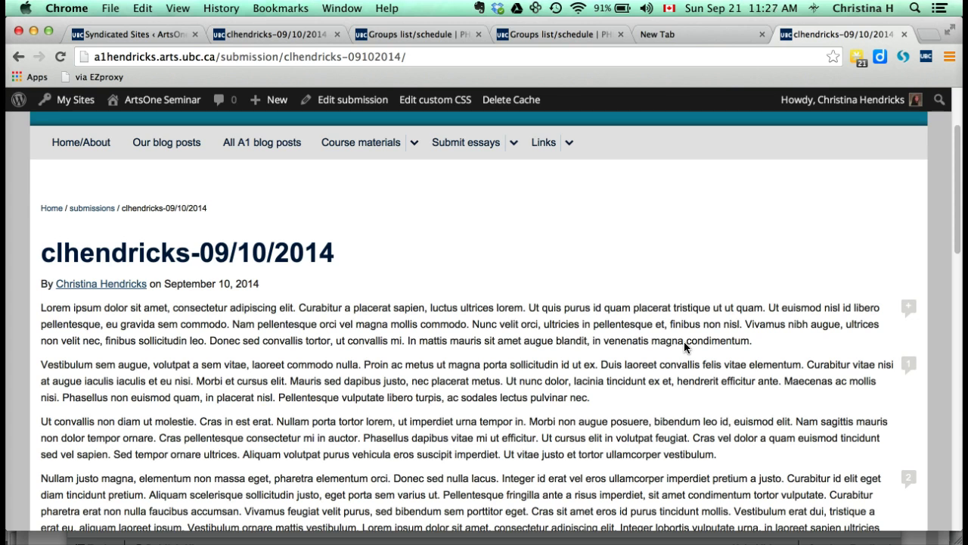
{"action": "scroll", "coordinate": [683, 341], "scroll_direction": "down", "scroll_amount": 2}
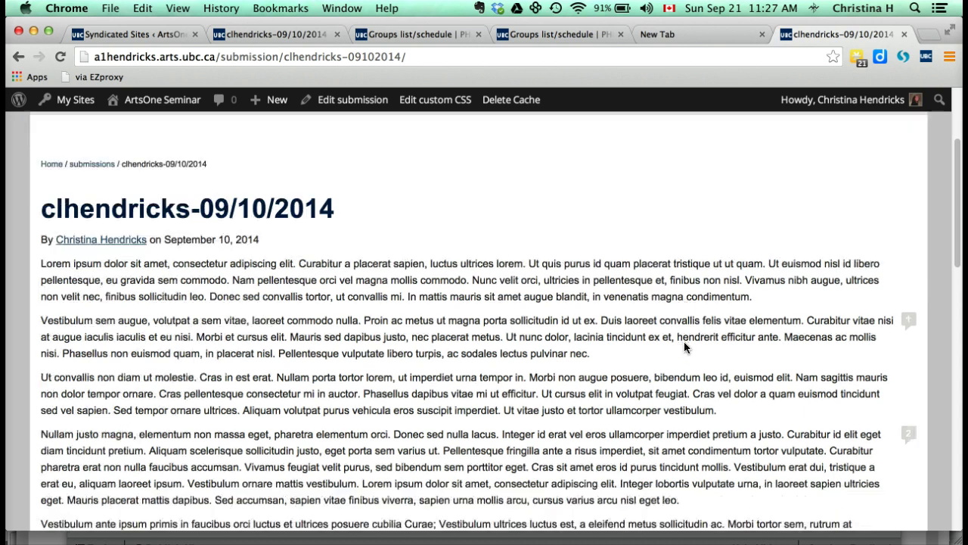
{"action": "scroll", "coordinate": [684, 342], "scroll_direction": "down", "scroll_amount": 3}
{"action": "scroll", "coordinate": [684, 341], "scroll_direction": "up", "scroll_amount": 3}
{"action": "scroll", "coordinate": [683, 342], "scroll_direction": "up", "scroll_amount": 2}
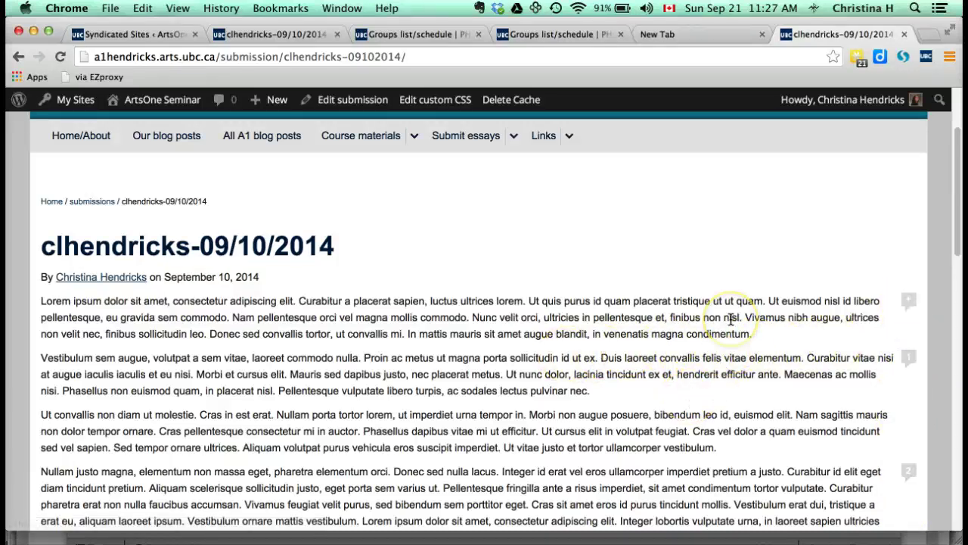
Post the test comment 'sadjlksdf ;askl;asdf' on the first paragraph and close its panel
{"action": "left_click", "coordinate": [906, 304]}
{"action": "left_click", "coordinate": [905, 357]}
{"action": "left_click", "coordinate": [907, 416]}
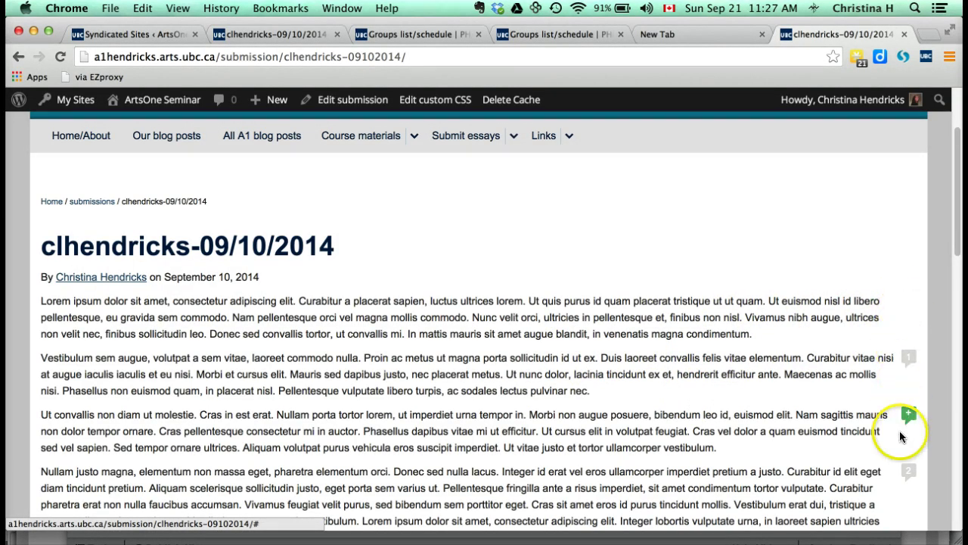
{"action": "left_click", "coordinate": [908, 514]}
{"action": "left_click", "coordinate": [908, 416]}
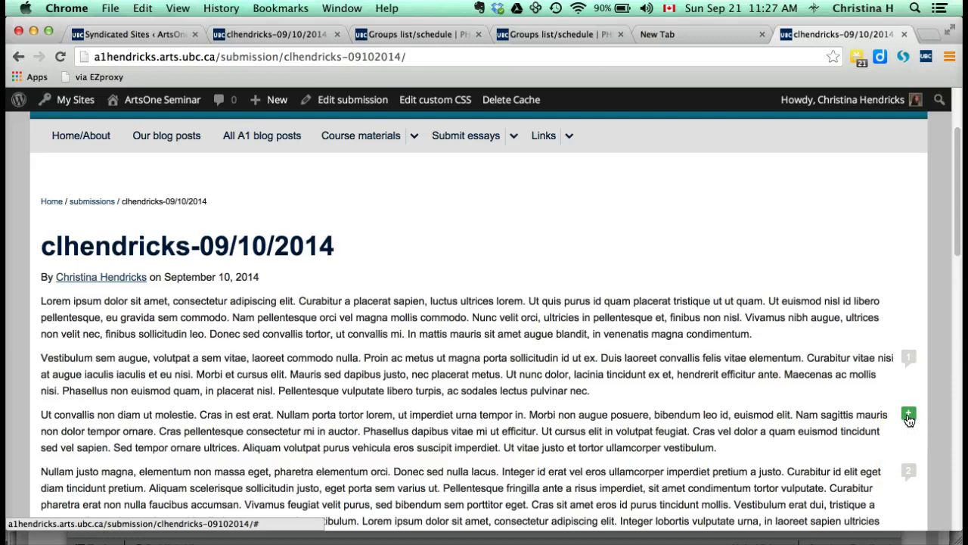
{"action": "left_click", "coordinate": [908, 302]}
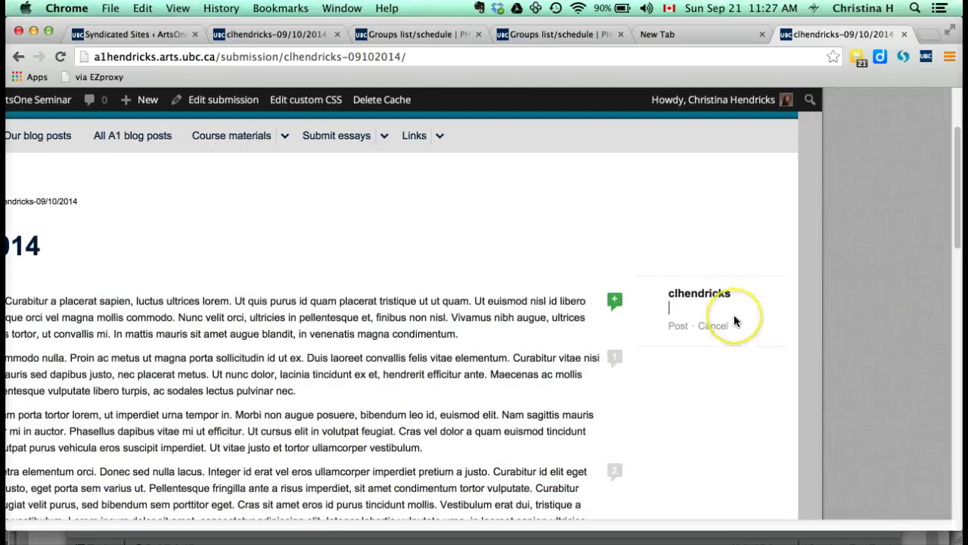
{"action": "type", "text": "sadjlksdf ;askl;asdf"}
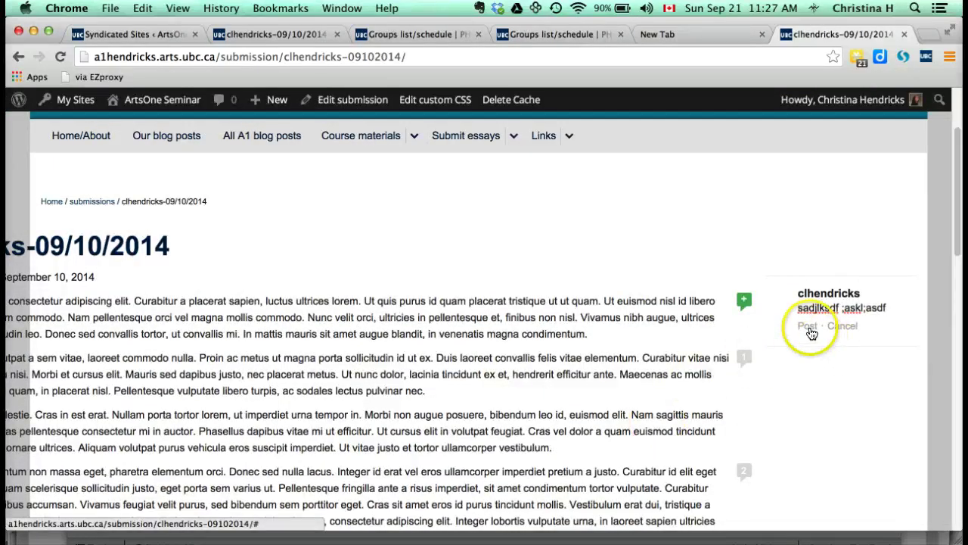
{"action": "left_click", "coordinate": [808, 327]}
{"action": "left_click", "coordinate": [744, 301]}
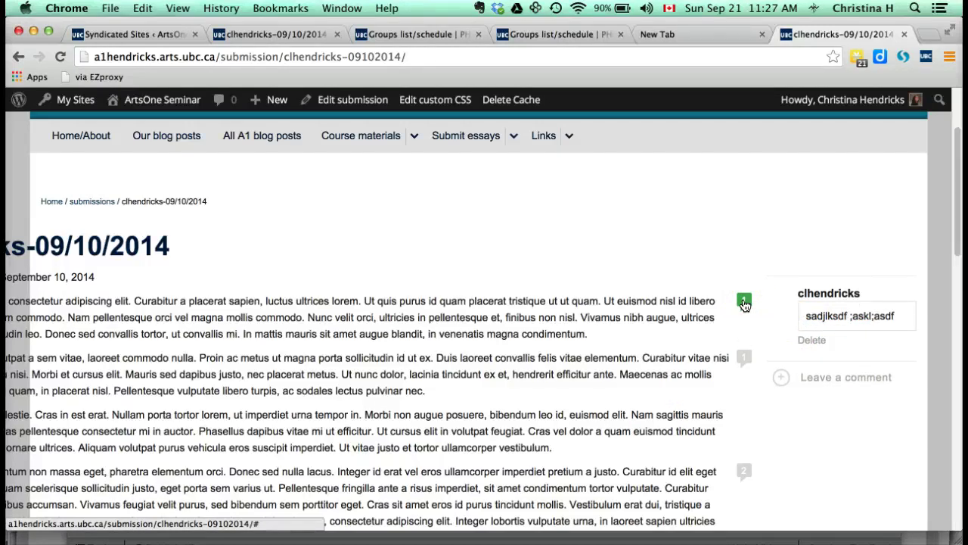
{"action": "left_click", "coordinate": [744, 302]}
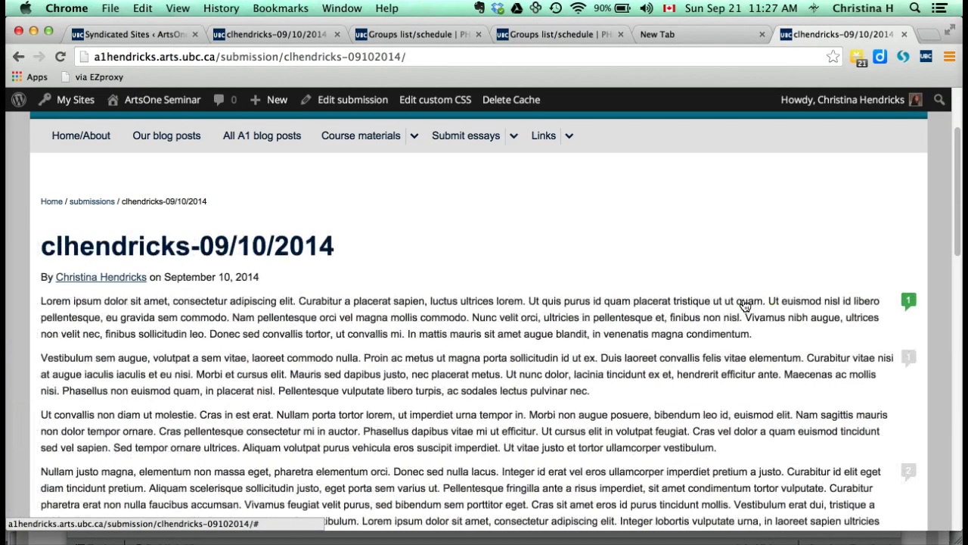
View the existing comment on the second paragraph, then close its panel
{"action": "scroll", "coordinate": [744, 304], "scroll_direction": "down", "scroll_amount": 3}
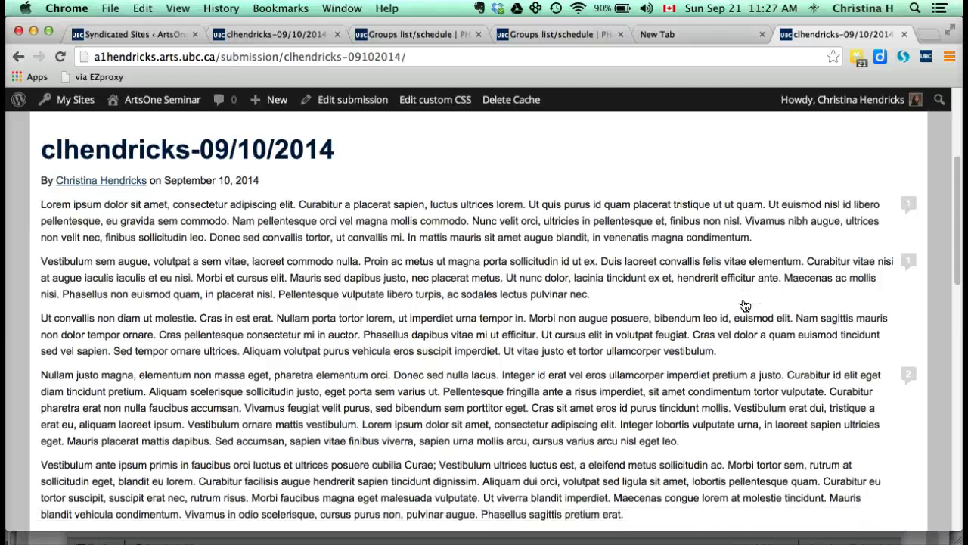
{"action": "left_click", "coordinate": [916, 212]}
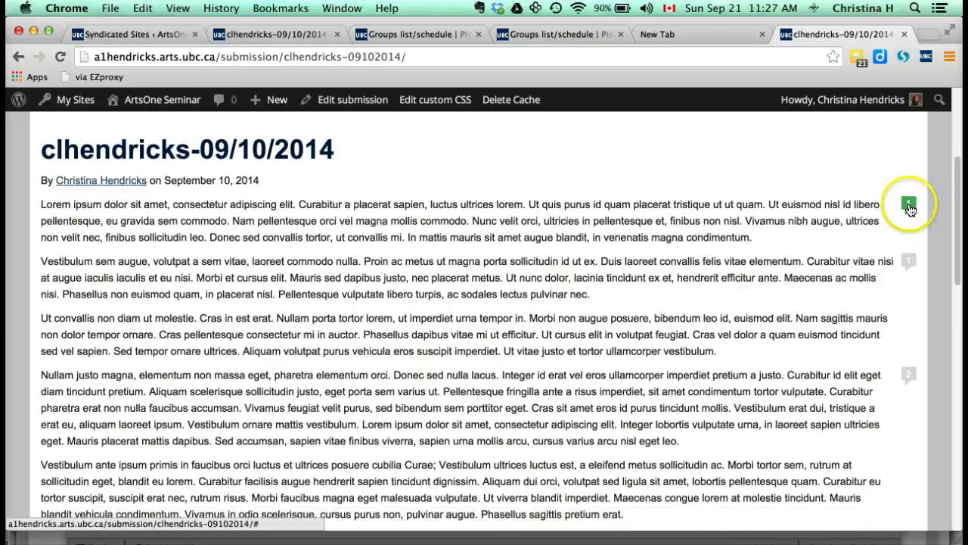
{"action": "left_click", "coordinate": [909, 262]}
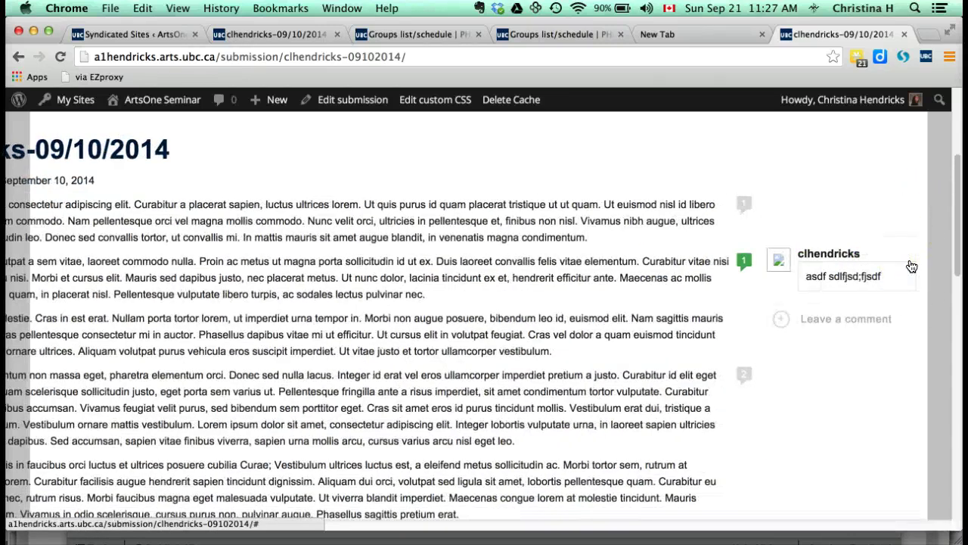
{"action": "left_click", "coordinate": [744, 261]}
Post the comment 'blah blah' on the fourth paragraph and close its panel
{"action": "left_click", "coordinate": [908, 374]}
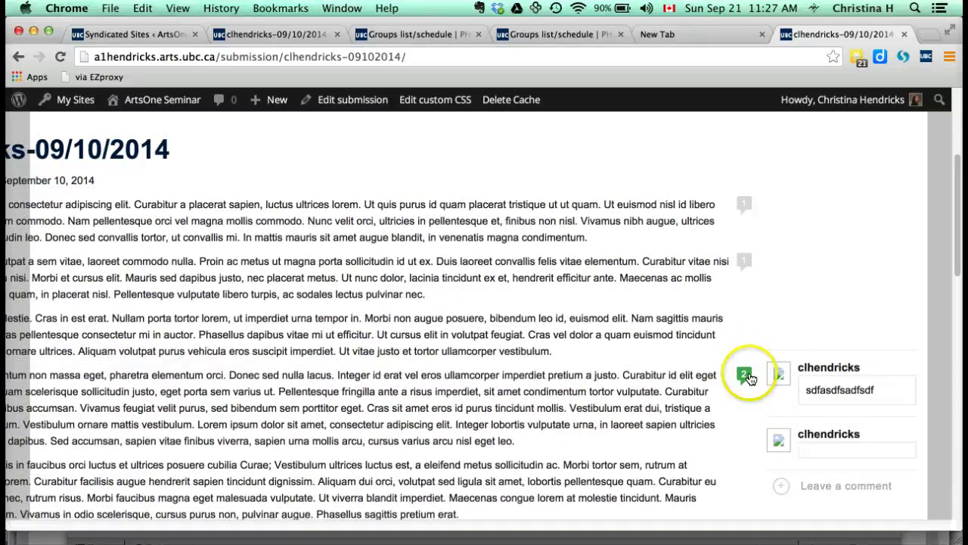
{"action": "left_click", "coordinate": [859, 492]}
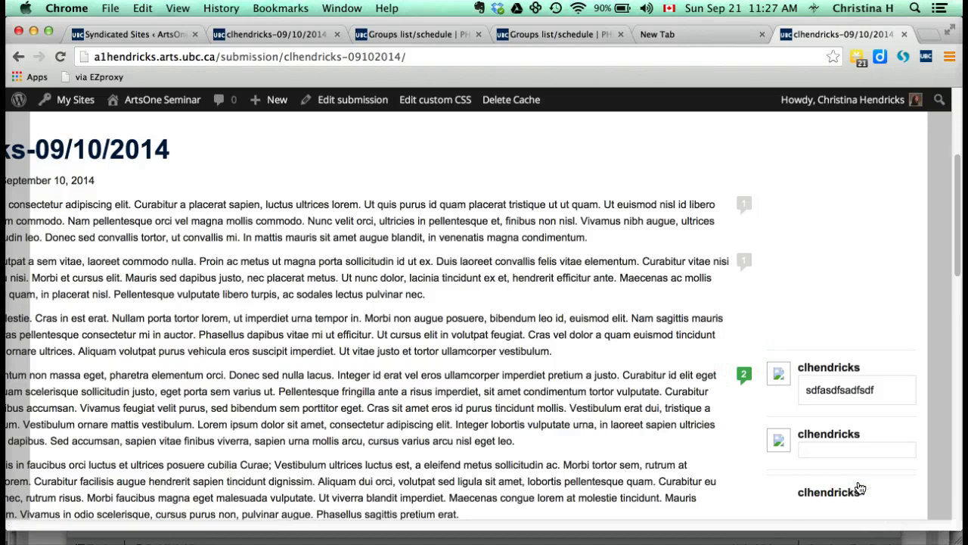
{"action": "type", "text": "blah blah"}
{"action": "scroll", "coordinate": [859, 488], "scroll_direction": "down", "scroll_amount": 3}
{"action": "left_click", "coordinate": [807, 420]}
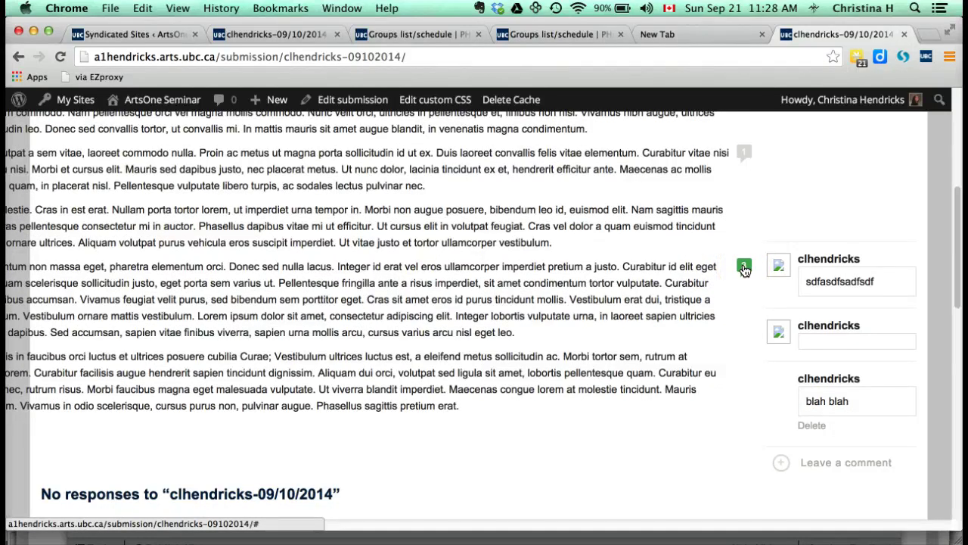
{"action": "left_click", "coordinate": [744, 267]}
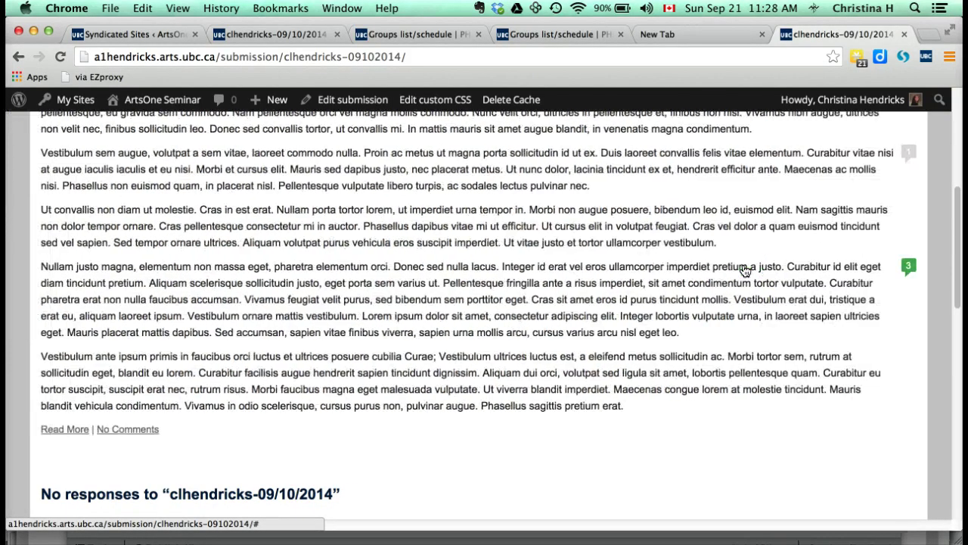
{"action": "scroll", "coordinate": [744, 270], "scroll_direction": "down", "scroll_amount": 1}
{"action": "scroll", "coordinate": [744, 270], "scroll_direction": "up", "scroll_amount": 4}
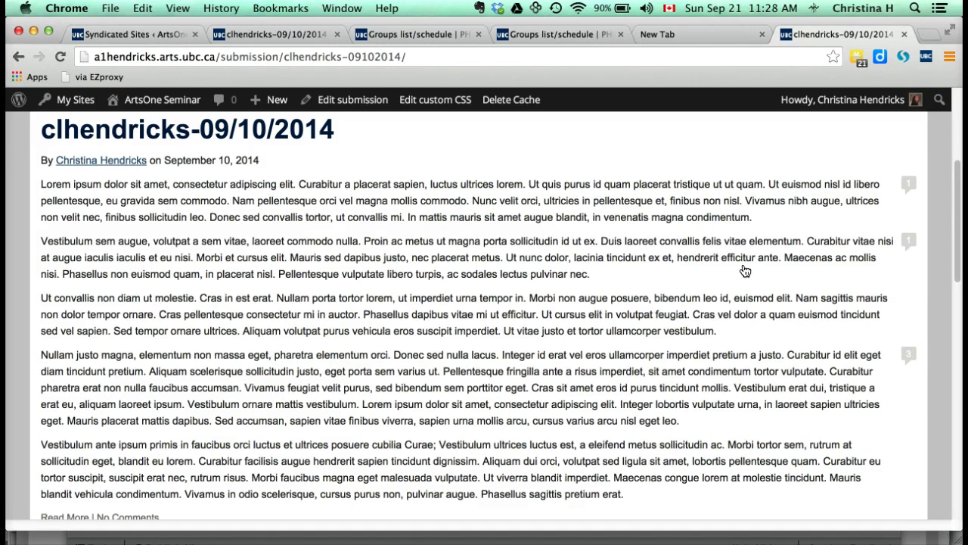
{"action": "scroll", "coordinate": [745, 271], "scroll_direction": "down", "scroll_amount": 1}
{"action": "scroll", "coordinate": [745, 271], "scroll_direction": "down", "scroll_amount": 1}
{"action": "scroll", "coordinate": [745, 271], "scroll_direction": "down", "scroll_amount": 1}
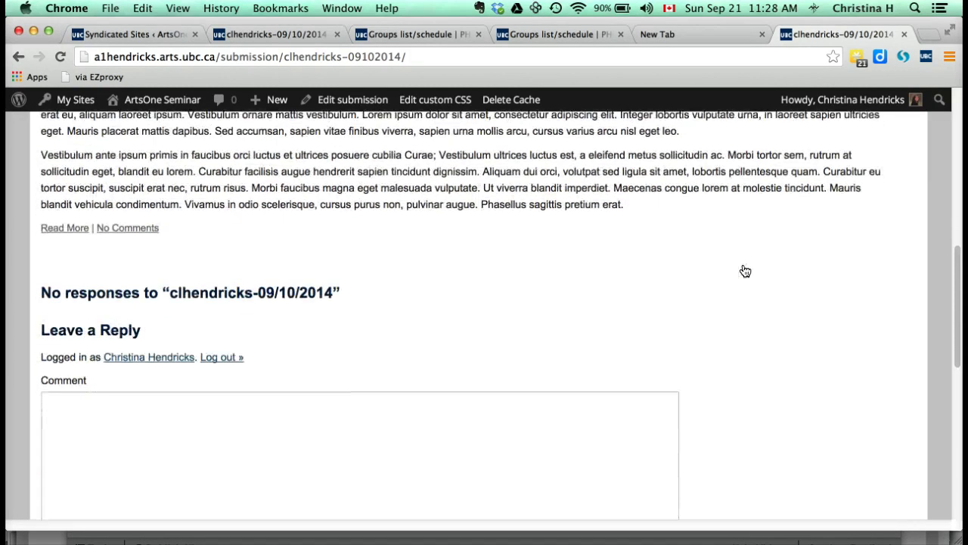
{"action": "scroll", "coordinate": [745, 271], "scroll_direction": "down", "scroll_amount": 1}
{"action": "scroll", "coordinate": [744, 270], "scroll_direction": "down", "scroll_amount": 1}
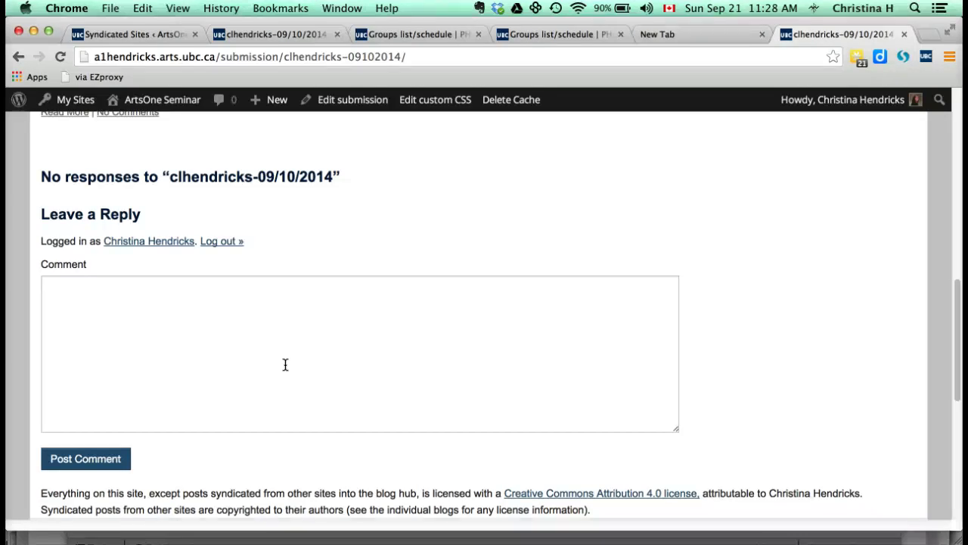
{"action": "scroll", "coordinate": [285, 365], "scroll_direction": "up", "scroll_amount": 5}
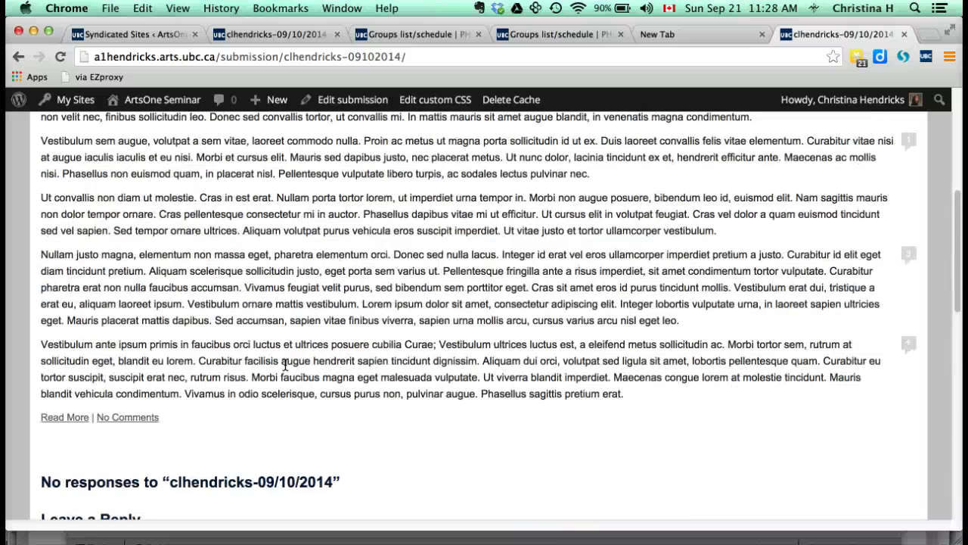
{"action": "scroll", "coordinate": [661, 210], "scroll_direction": "up", "scroll_amount": 10}
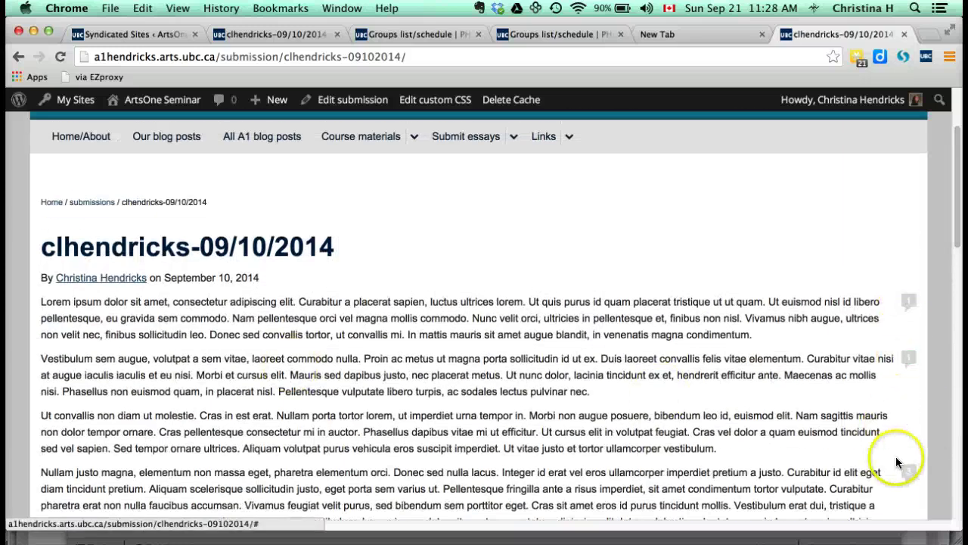
{"action": "scroll", "coordinate": [720, 457], "scroll_direction": "down", "scroll_amount": 15}
{"action": "scroll", "coordinate": [721, 457], "scroll_direction": "down", "scroll_amount": 3}
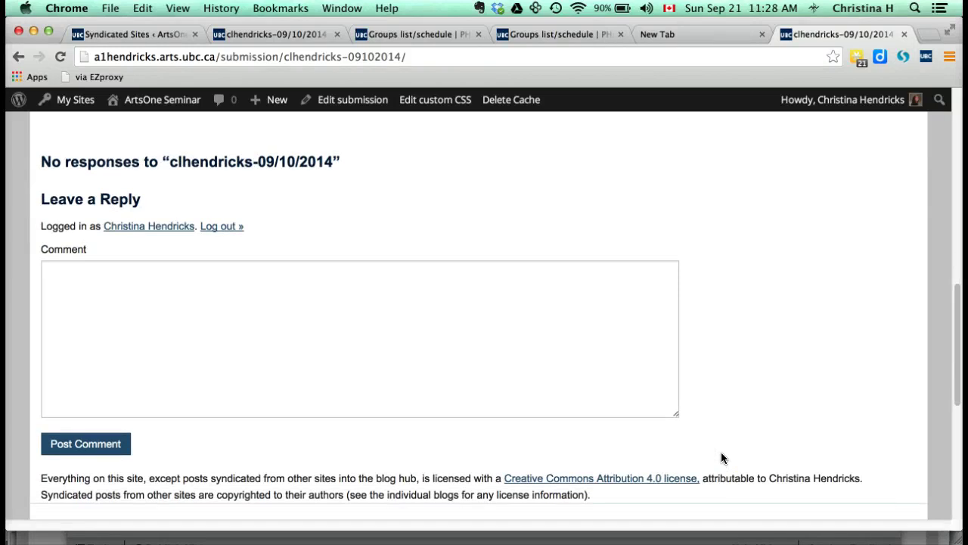
{"action": "left_click", "coordinate": [174, 298]}
Log out of the ArtsOne site using the Howdy account menu
{"action": "scroll", "coordinate": [717, 369], "scroll_direction": "up", "scroll_amount": 5}
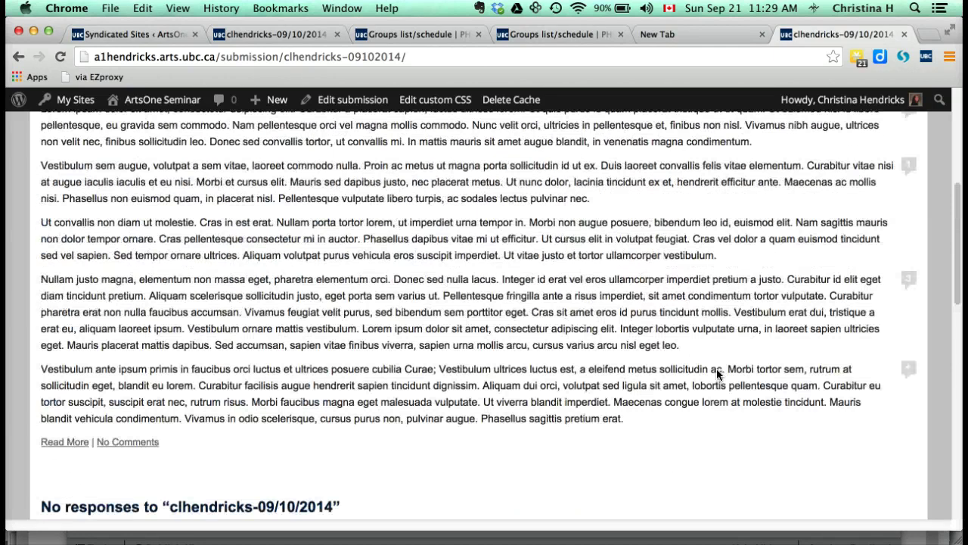
{"action": "scroll", "coordinate": [716, 368], "scroll_direction": "up", "scroll_amount": 2}
{"action": "scroll", "coordinate": [718, 375], "scroll_direction": "up", "scroll_amount": 2}
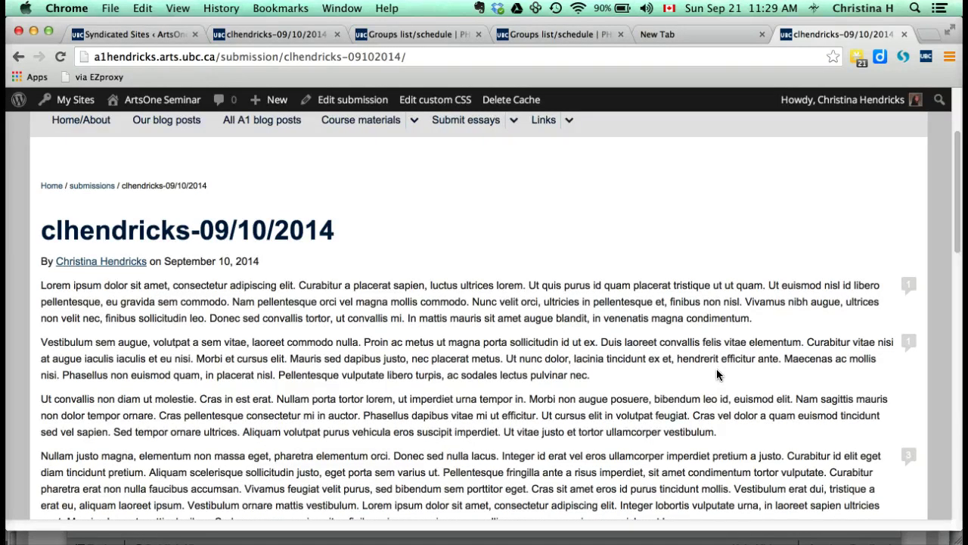
{"action": "mouse_move", "coordinate": [843, 99]}
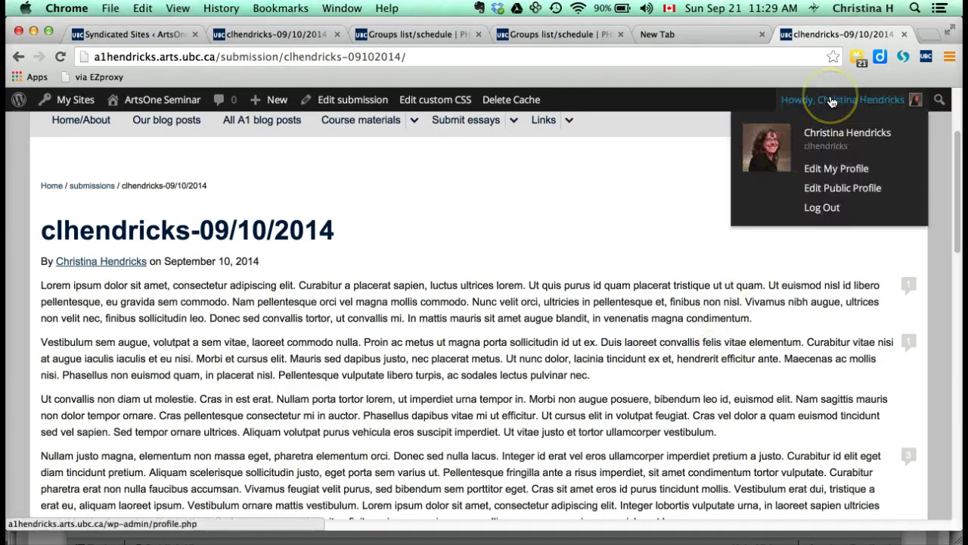
{"action": "left_click", "coordinate": [823, 209]}
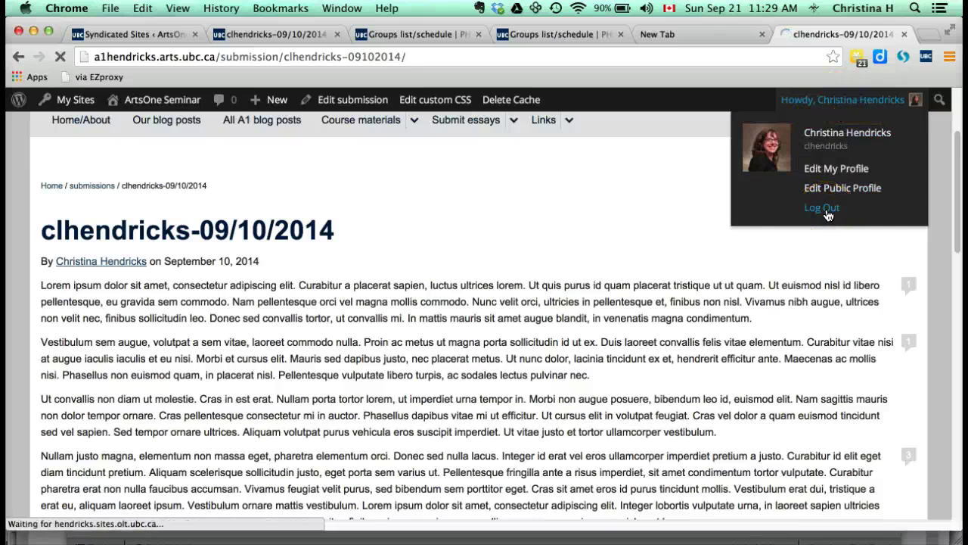